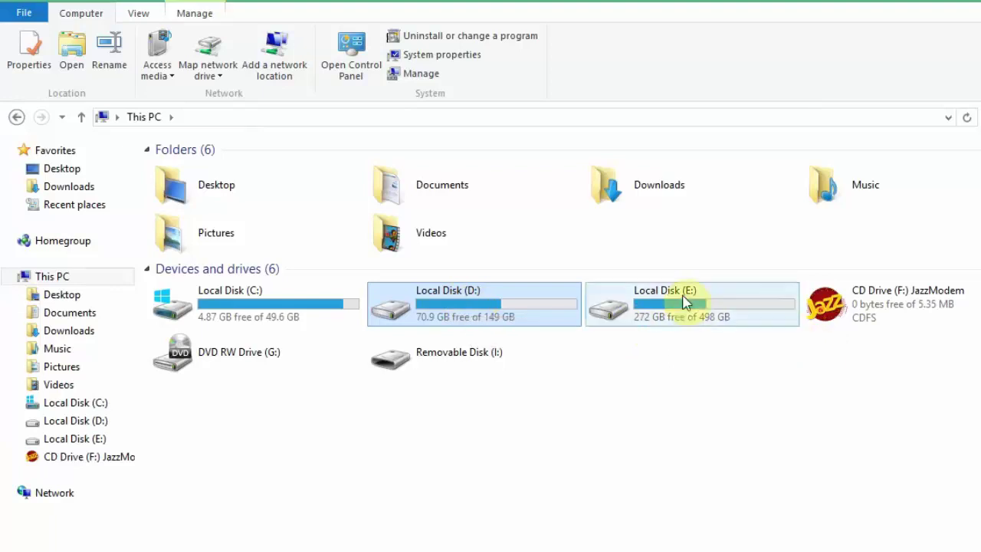
- Create a folder named lnx32bit on Local Disk (E:) and open it
click(354, 75)
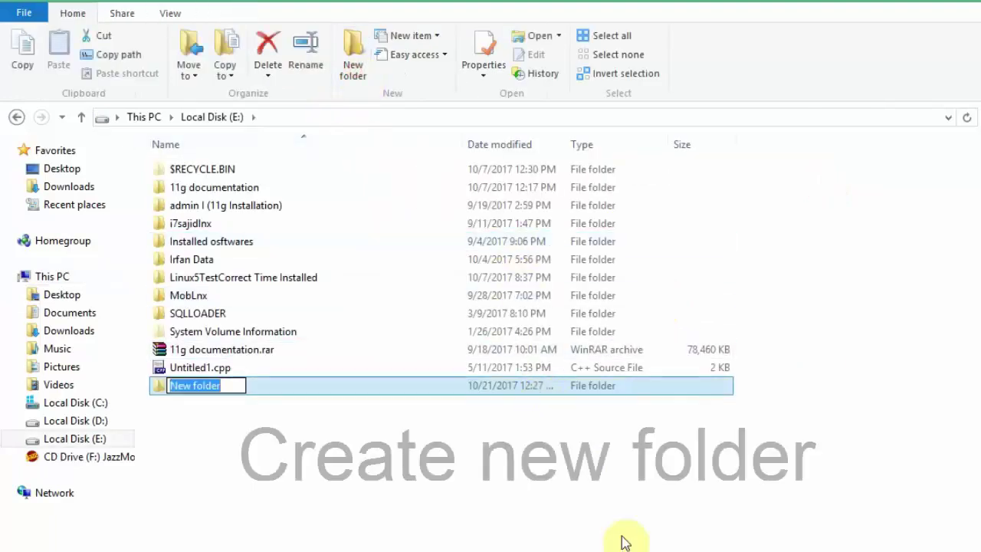
text(Ins)
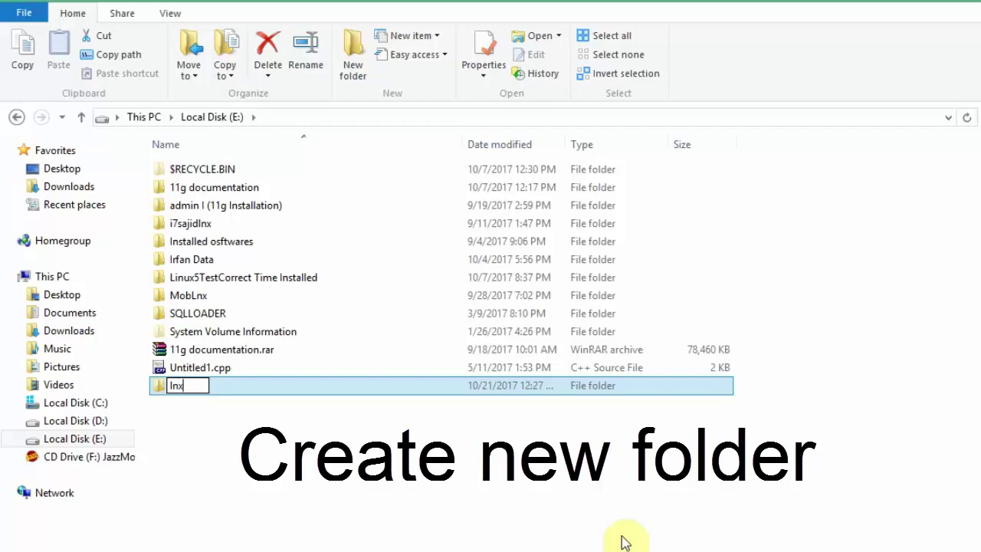
text(32bit)
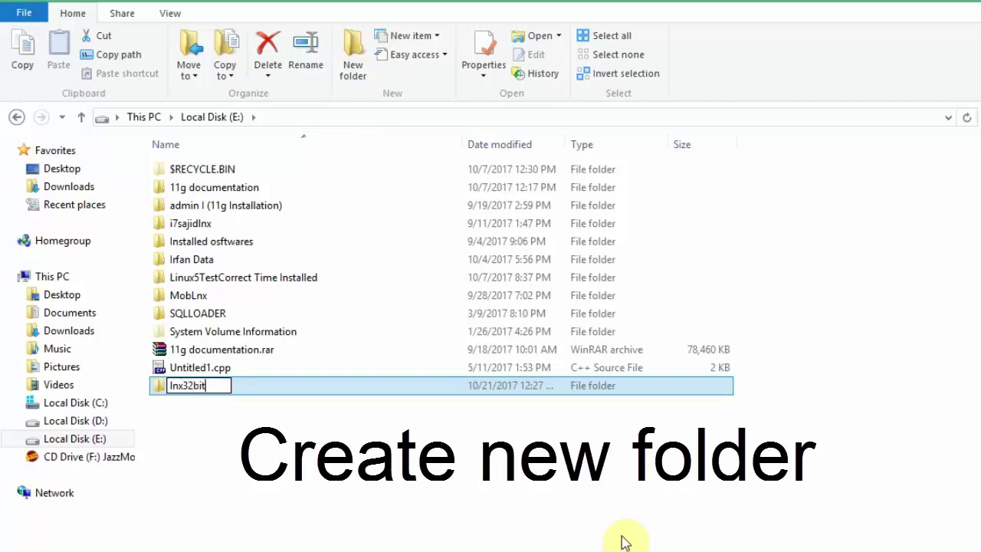
click(537, 514)
click(192, 385)
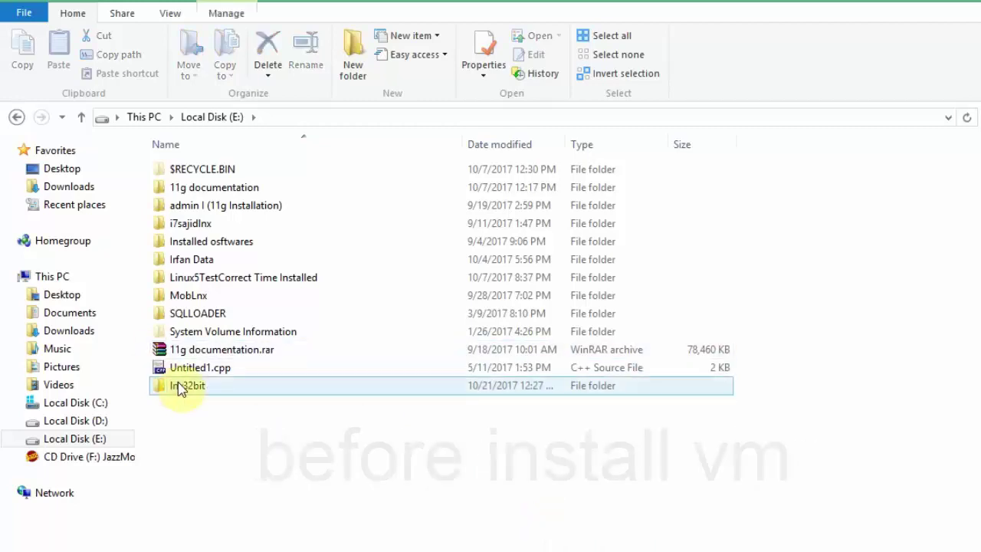
double_click(191, 386)
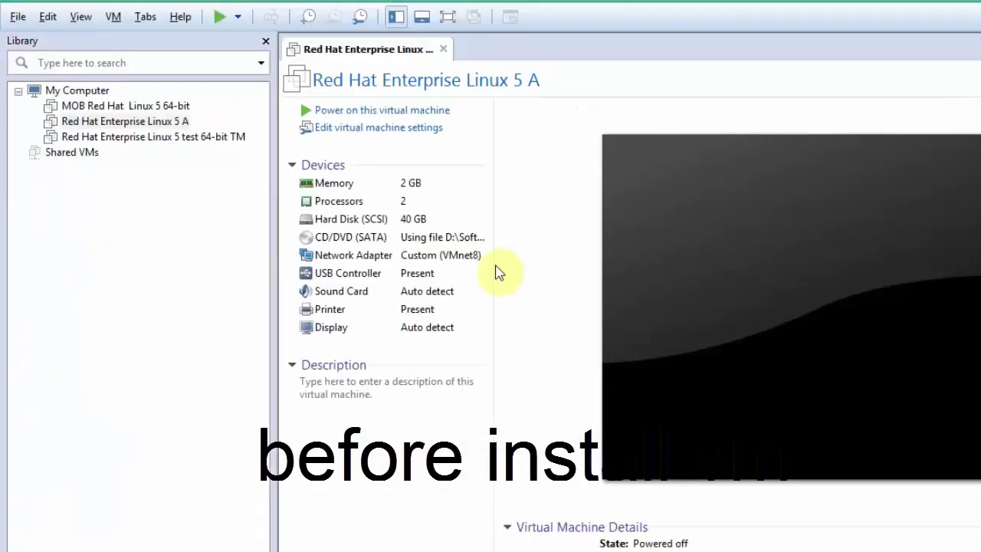
- Start a custom virtual machine in VMware Workstation with Workstation 11.0 compatibility and a blank hard disk, without installation media
click(21, 18)
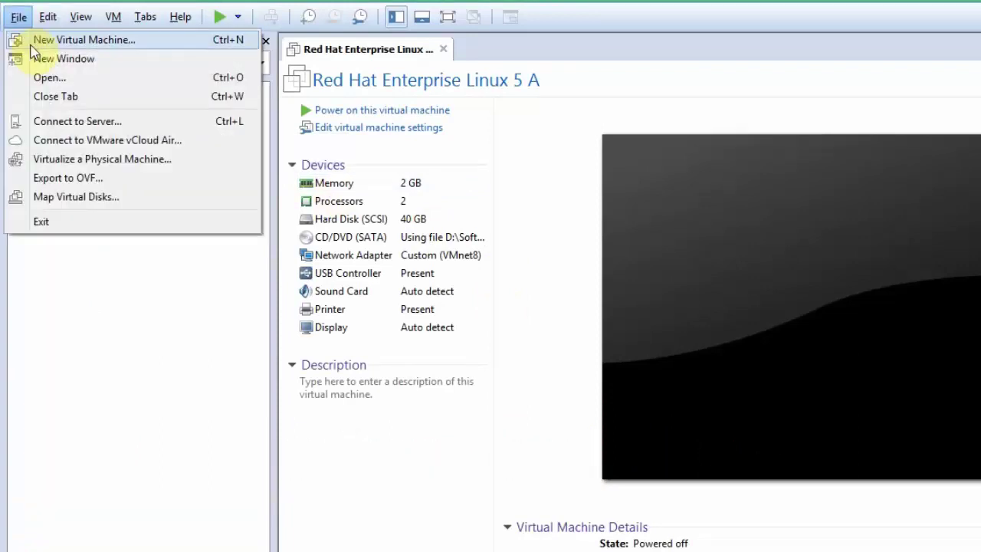
key(Escape)
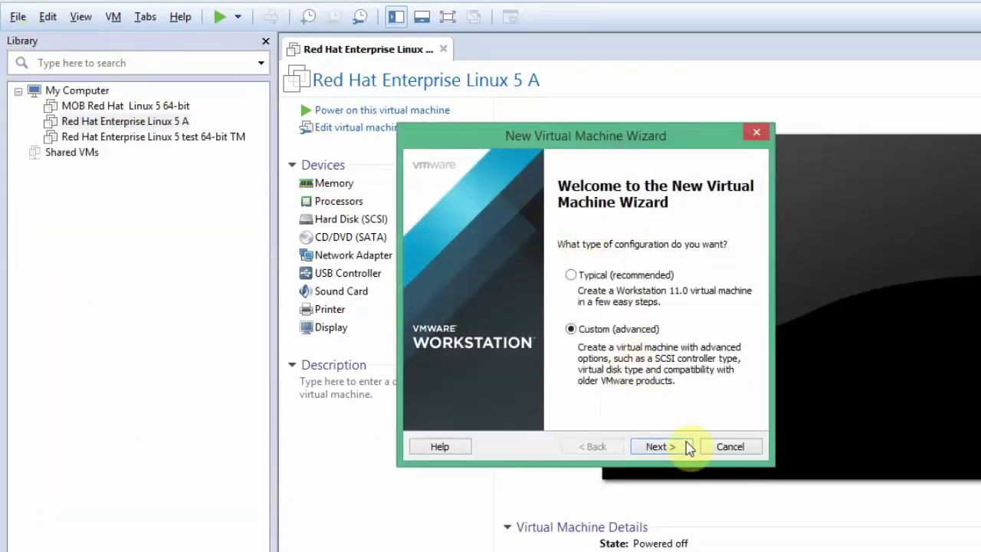
click(686, 447)
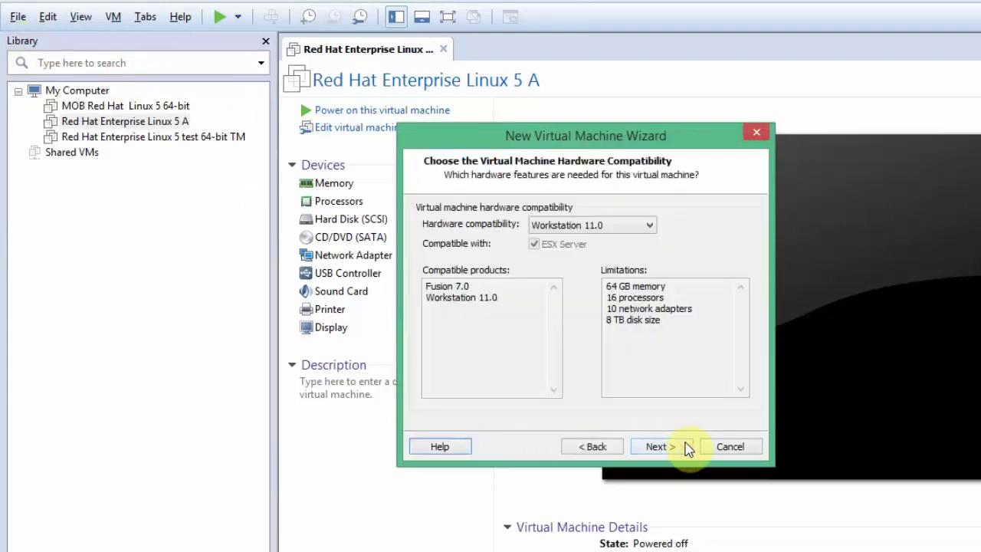
click(686, 447)
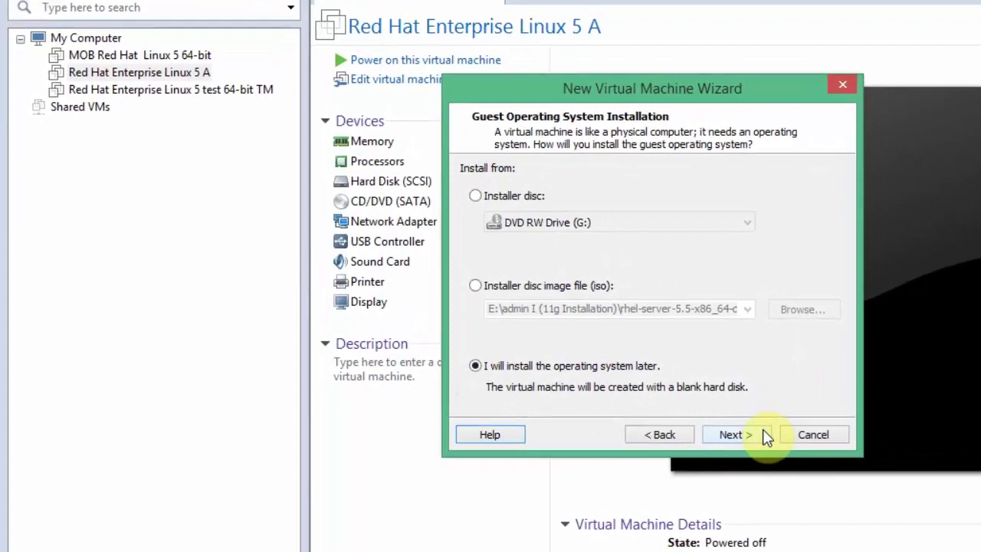
click(761, 434)
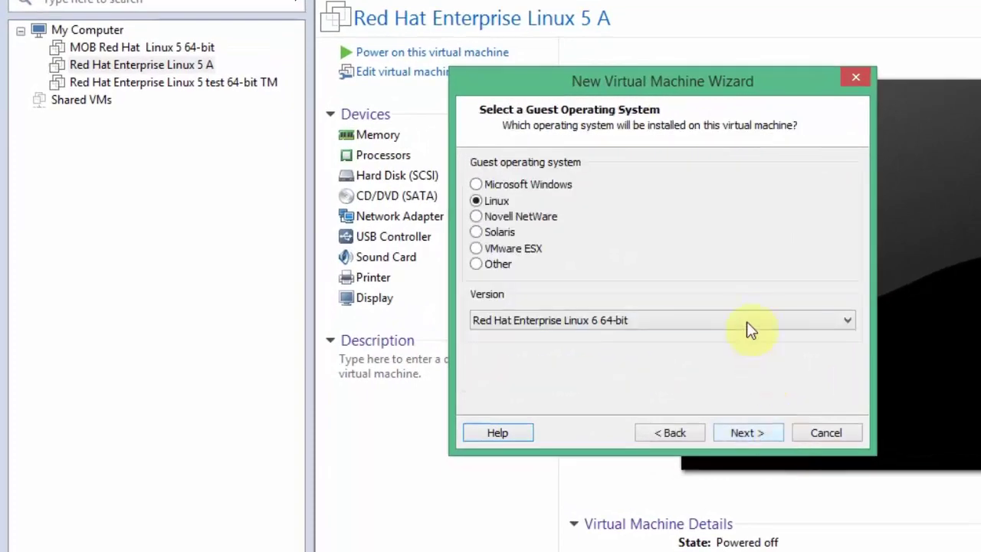
- Choose Linux with version Red Hat Enterprise Linux 5 (32-bit) as the guest operating system
click(746, 321)
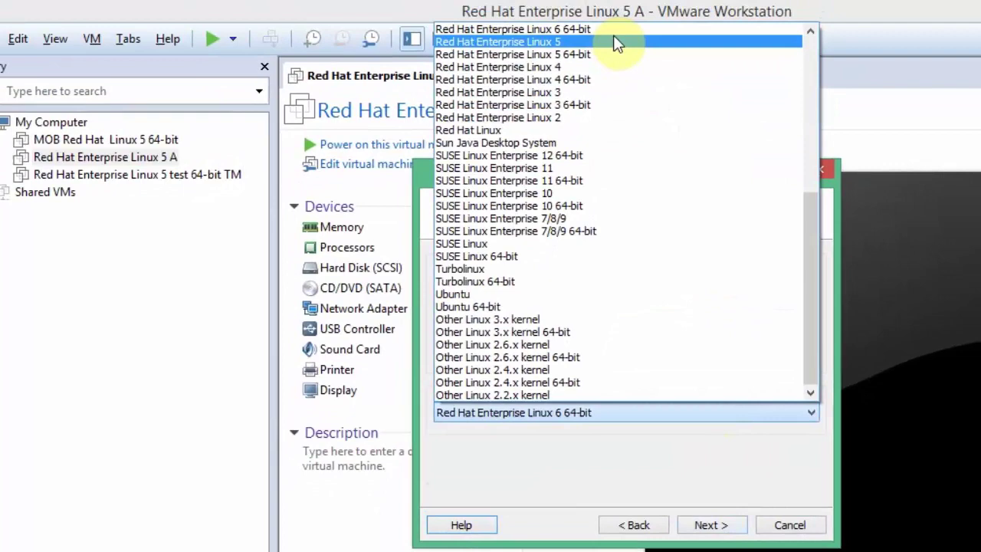
click(616, 42)
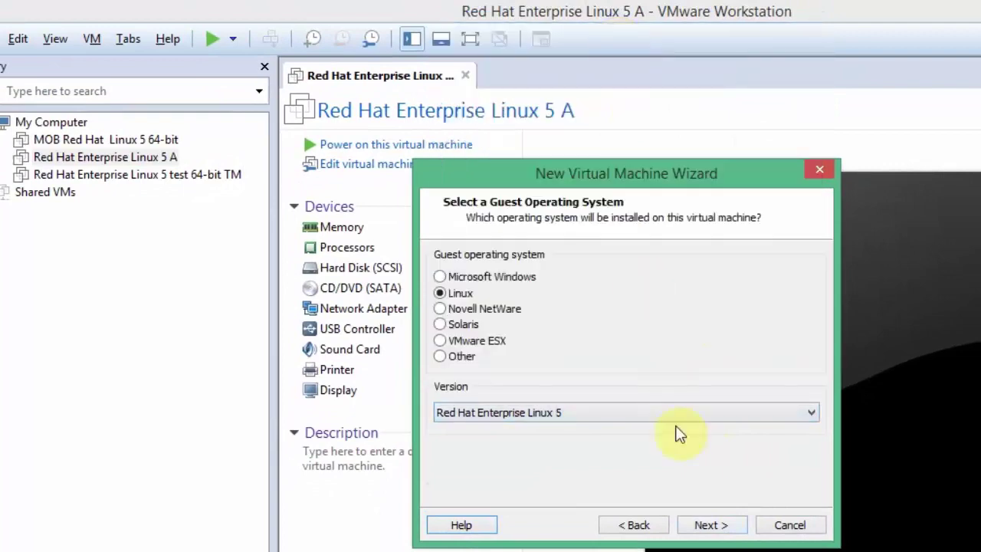
click(617, 419)
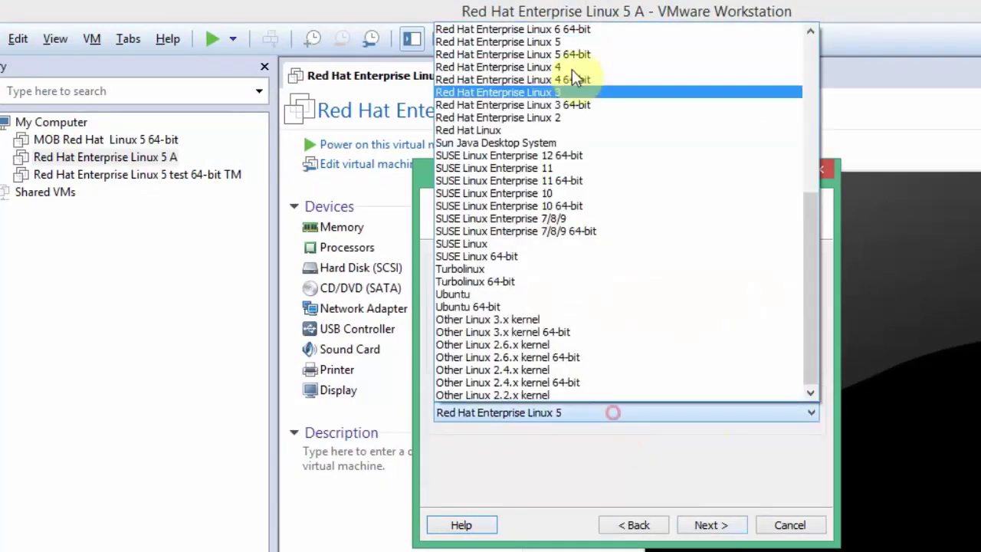
click(572, 43)
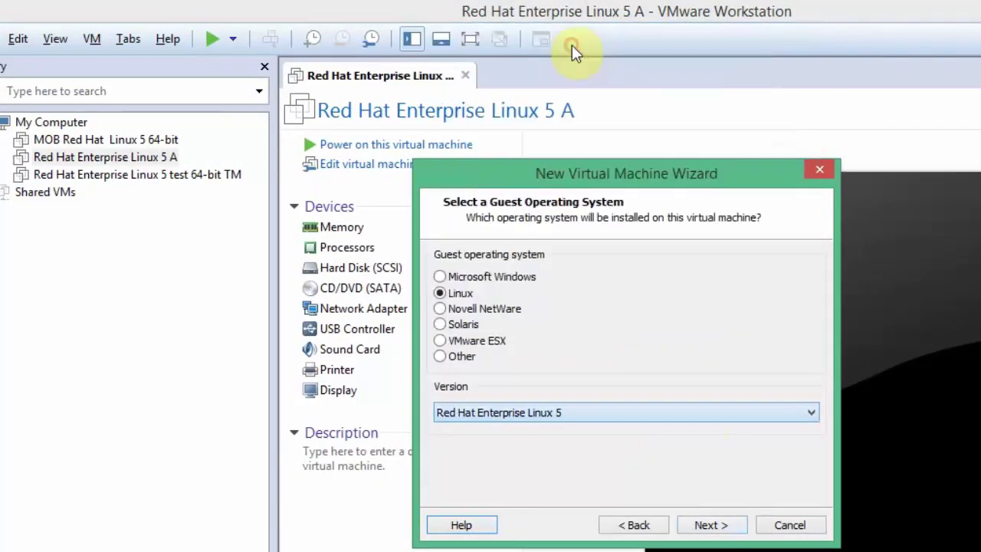
click(734, 527)
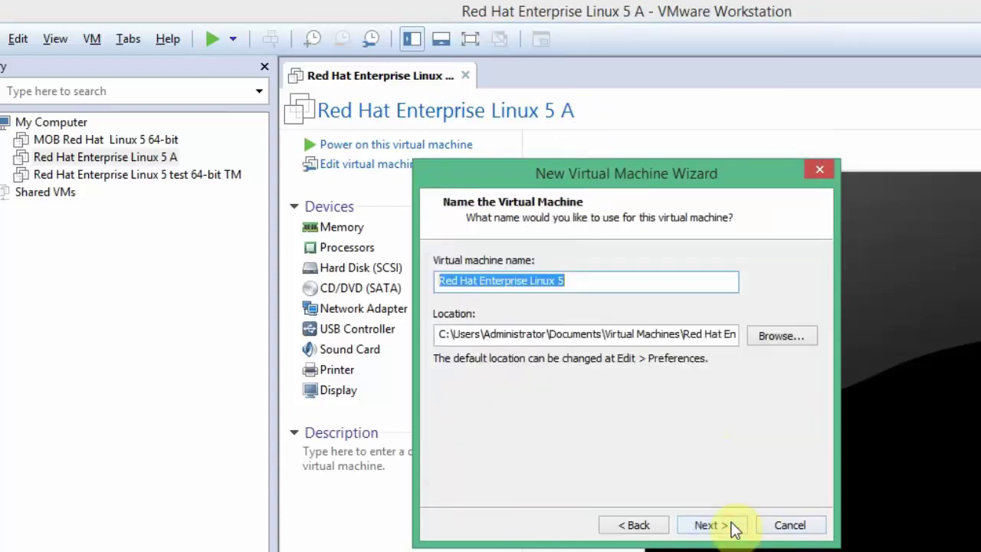
- Store the virtual machine in E:\lnx32bit, keeping the name Red Hat Enterprise Linux 5
click(784, 334)
click(537, 351)
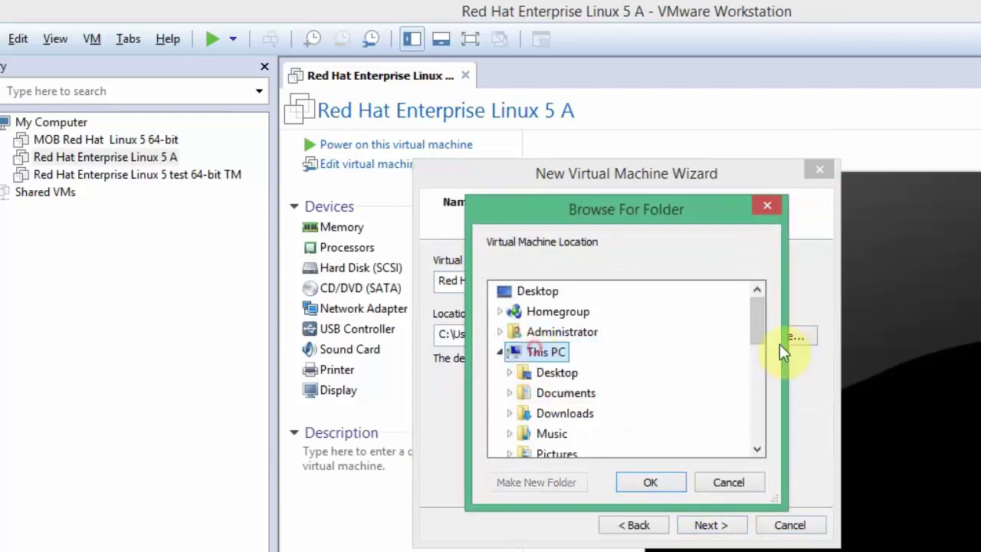
drag(756, 325, 762, 368)
double_click(590, 435)
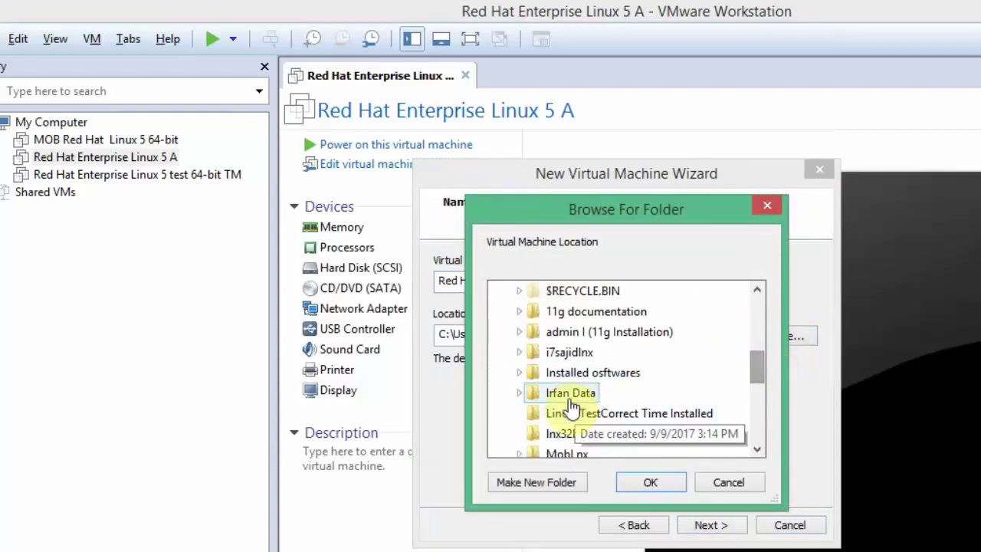
click(571, 434)
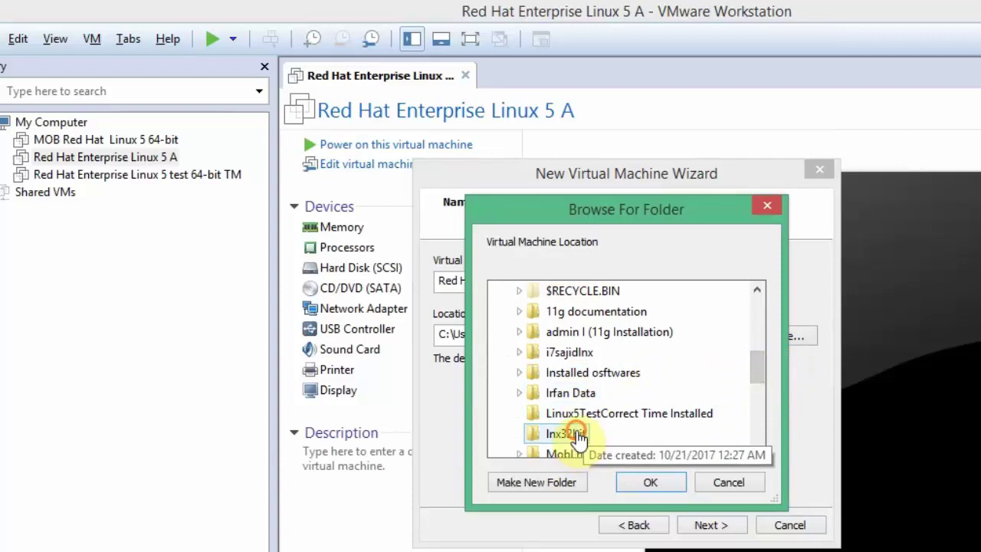
click(635, 477)
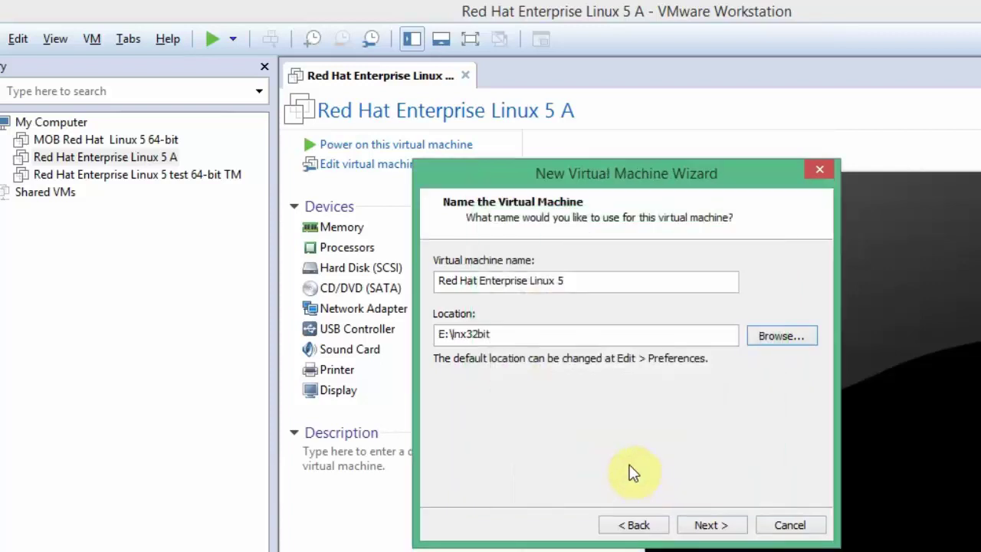
click(719, 524)
- Configure the virtual machine with 2 processors and 2 cores per processor
click(673, 278)
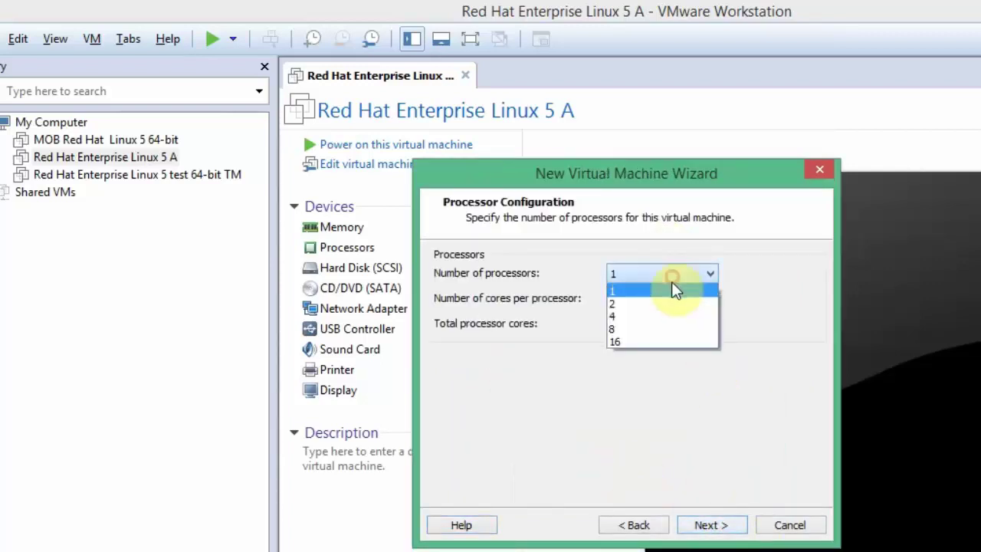
click(663, 299)
click(662, 299)
click(652, 332)
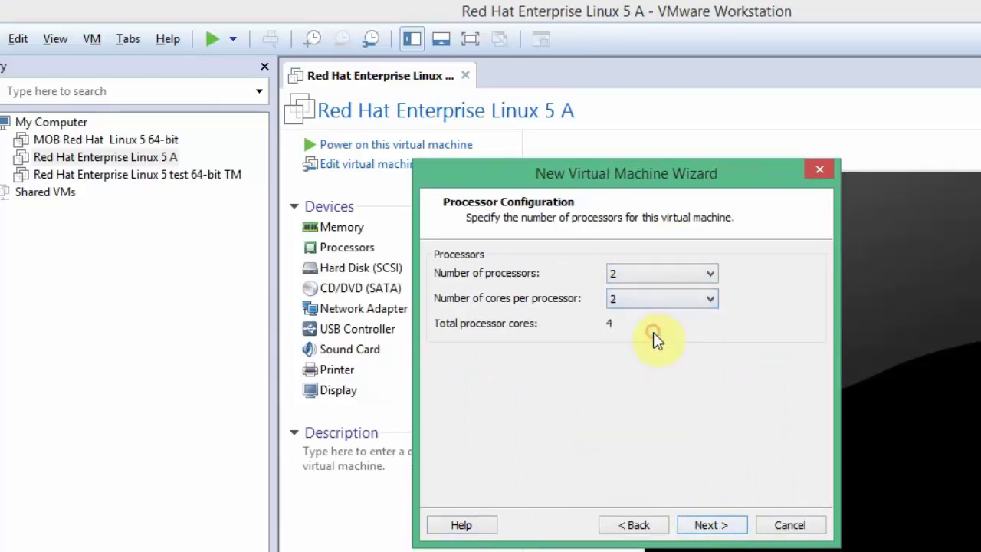
click(724, 527)
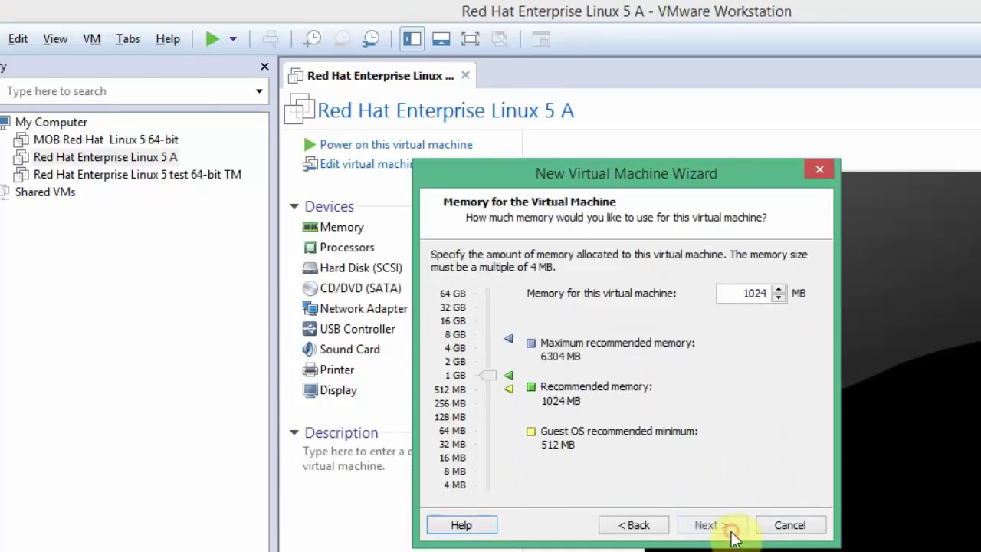
- Allocate 4096 MB of memory to the virtual machine
double_click(749, 295)
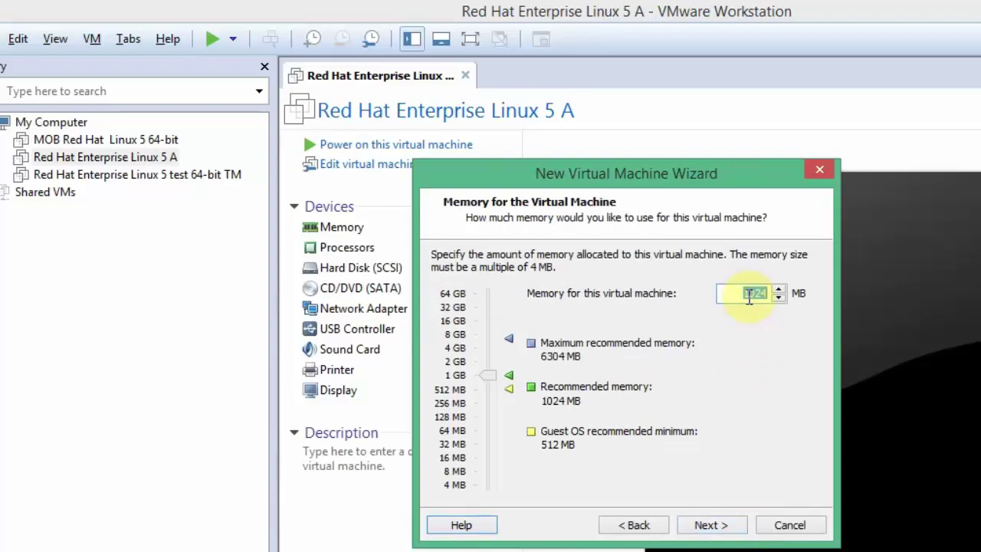
text(4096)
click(711, 525)
- Accept the default network type, LSI Logic controller and default disk type, and choose to create a new virtual disk
click(711, 527)
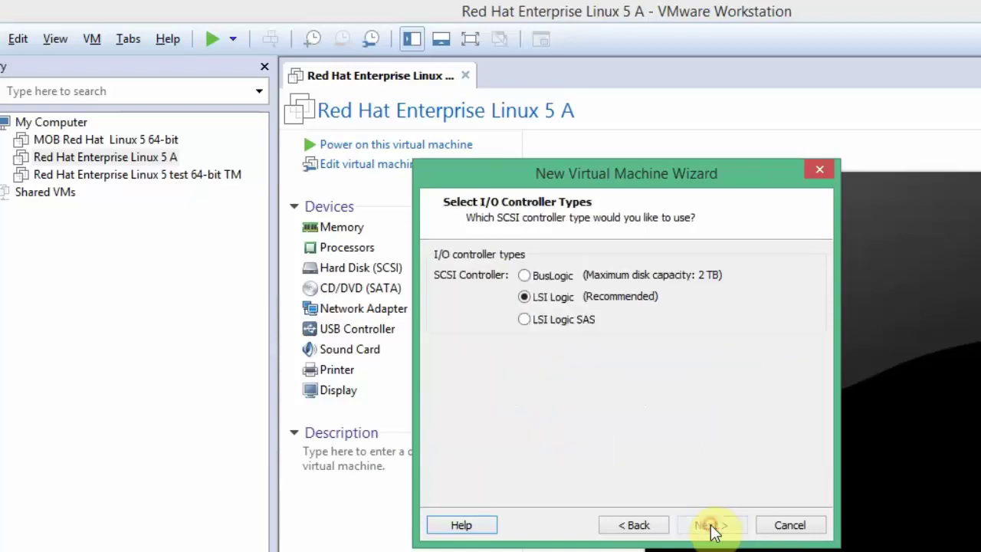
click(711, 527)
click(711, 527)
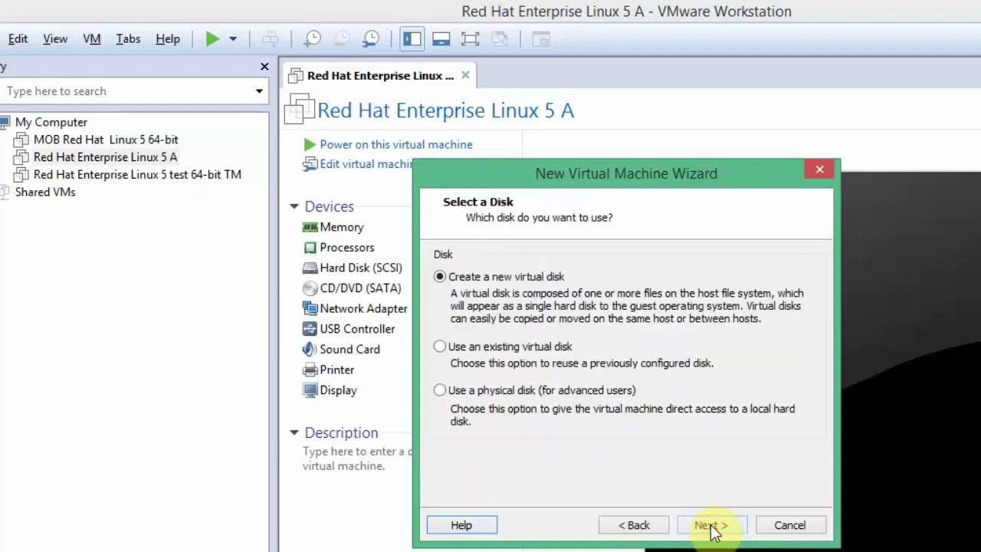
click(711, 526)
- Set the maximum disk size to 50 GB, split into multiple files, keep the default disk file and finish creating the machine
double_click(599, 254)
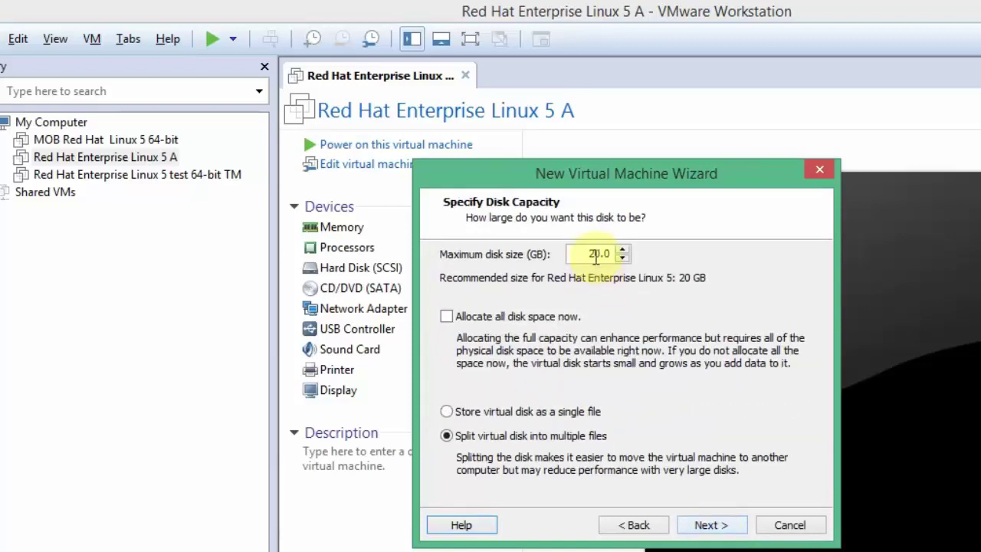
text(50)
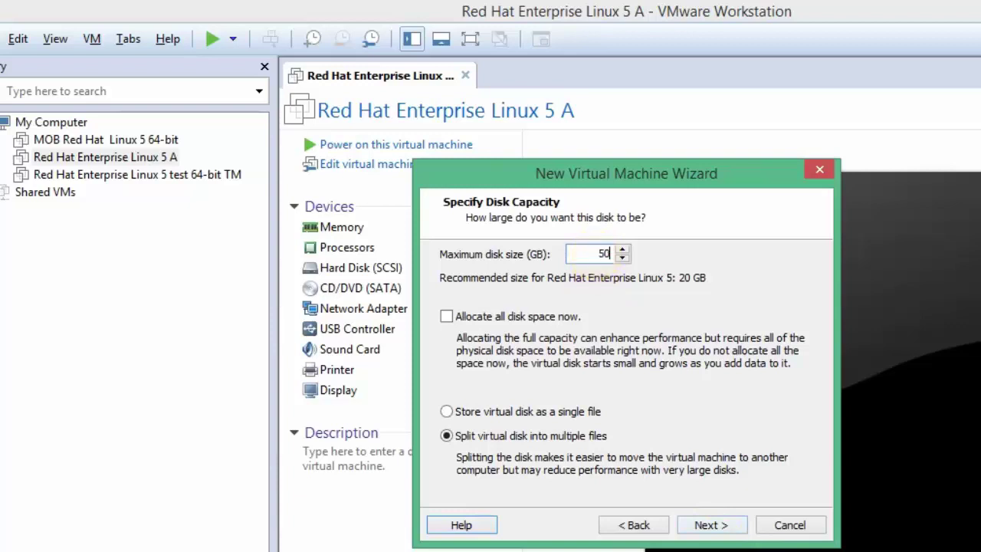
click(711, 524)
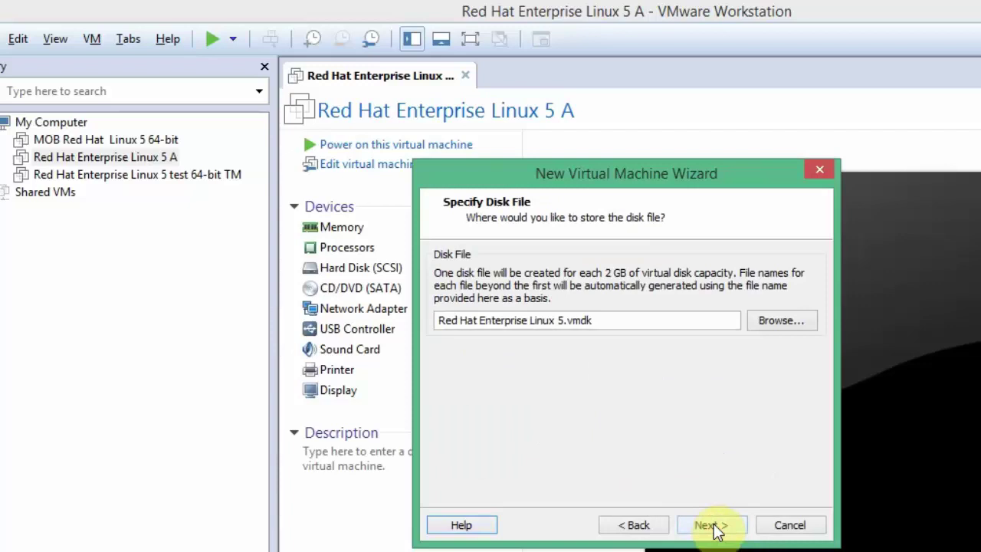
click(712, 525)
click(712, 526)
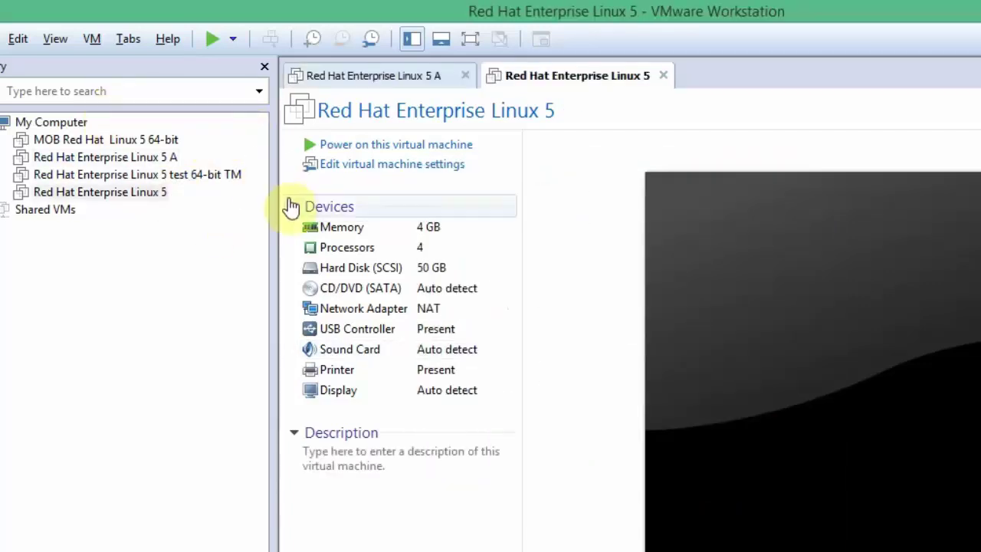
- Set the CD/DVD drive to use the ISO image rhel-5.3-server-i386-dvd.iso from the admin I (11g Installation) folder on drive E
double_click(375, 292)
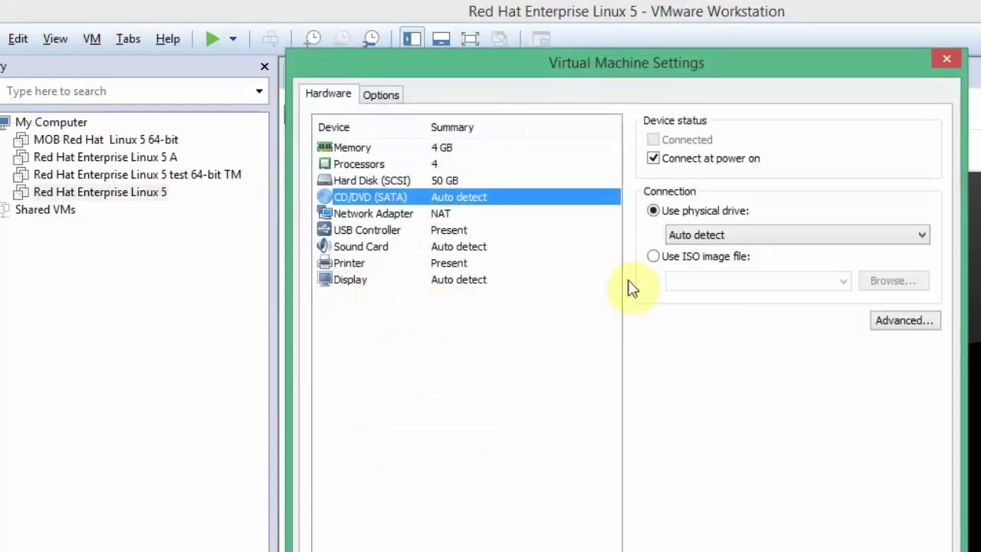
click(669, 255)
click(889, 280)
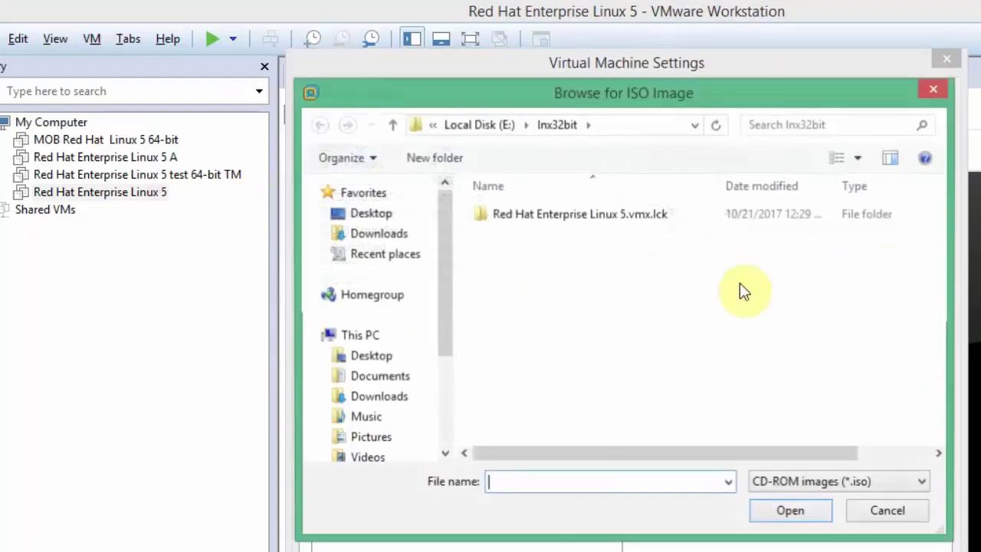
click(478, 127)
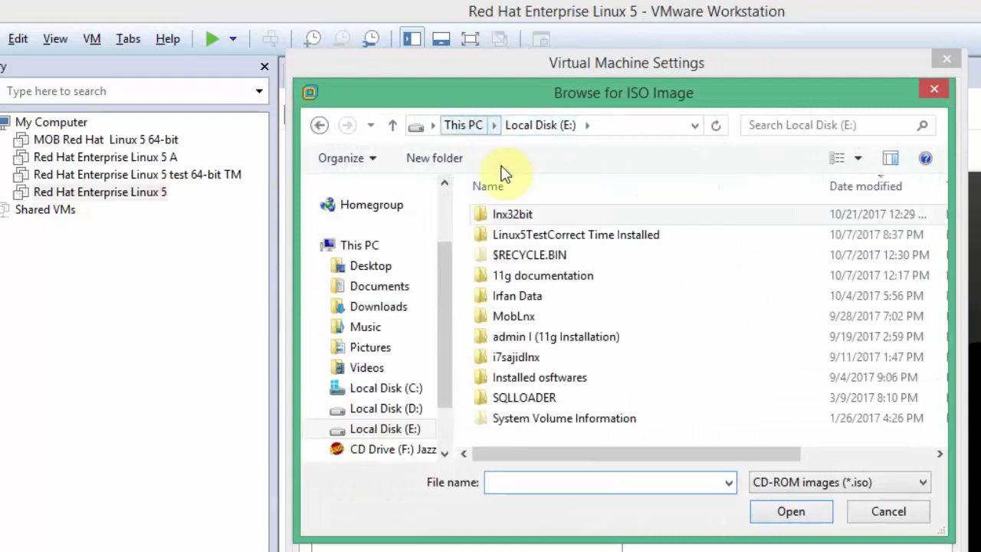
click(604, 356)
double_click(575, 336)
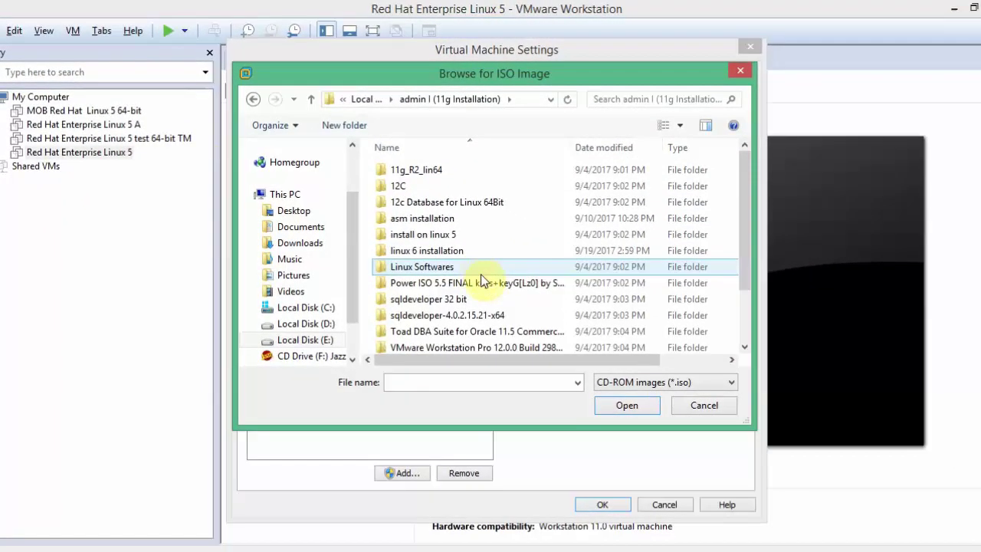
scroll(609, 357, down, 2)
click(609, 357)
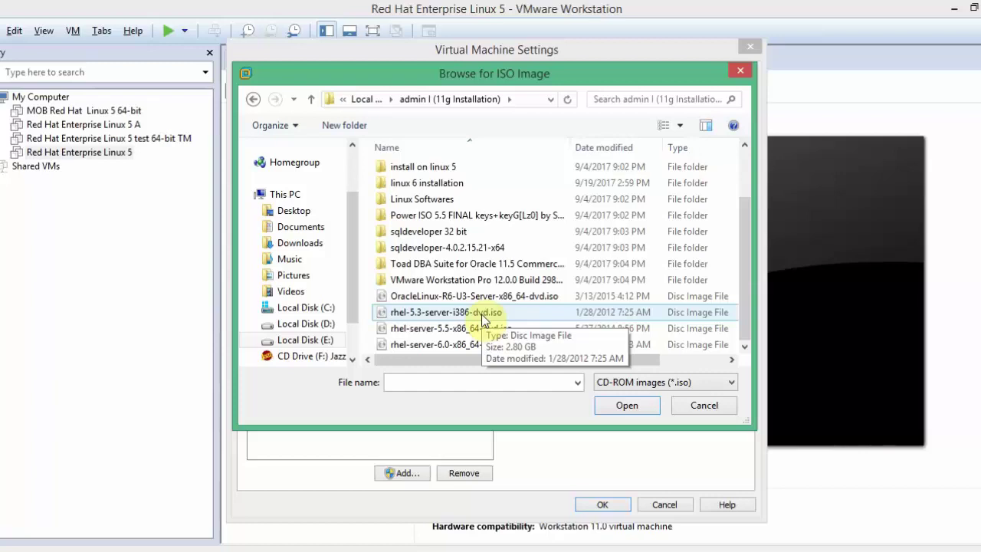
double_click(481, 314)
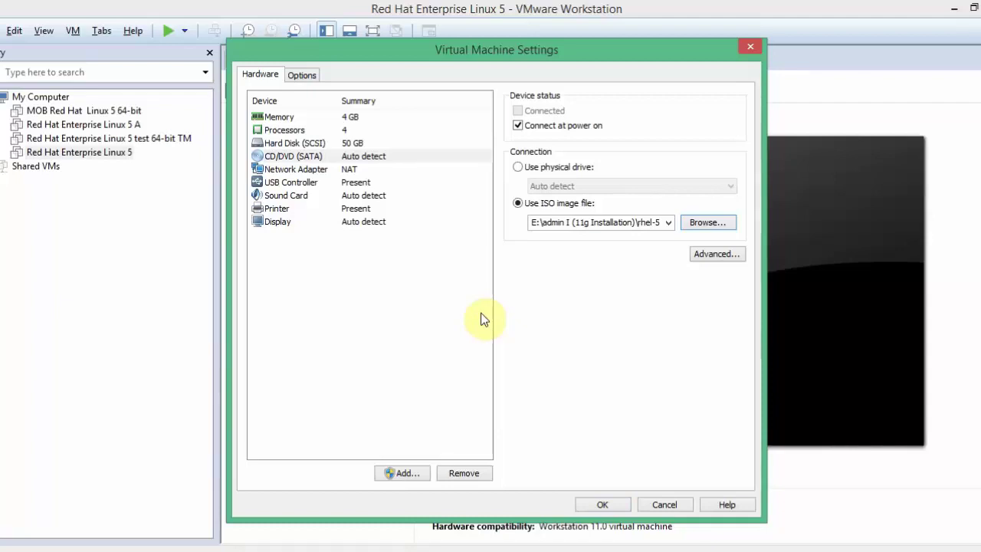
- Reselect rhel-5.3-server-i386-dvd.iso as the CD/DVD drive's image and save the virtual machine settings
click(711, 222)
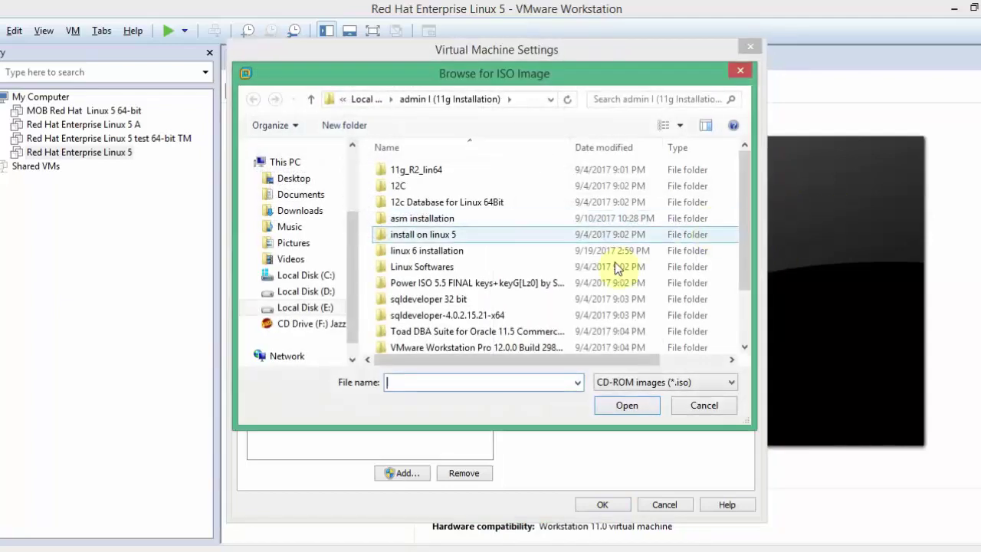
drag(748, 230, 739, 290)
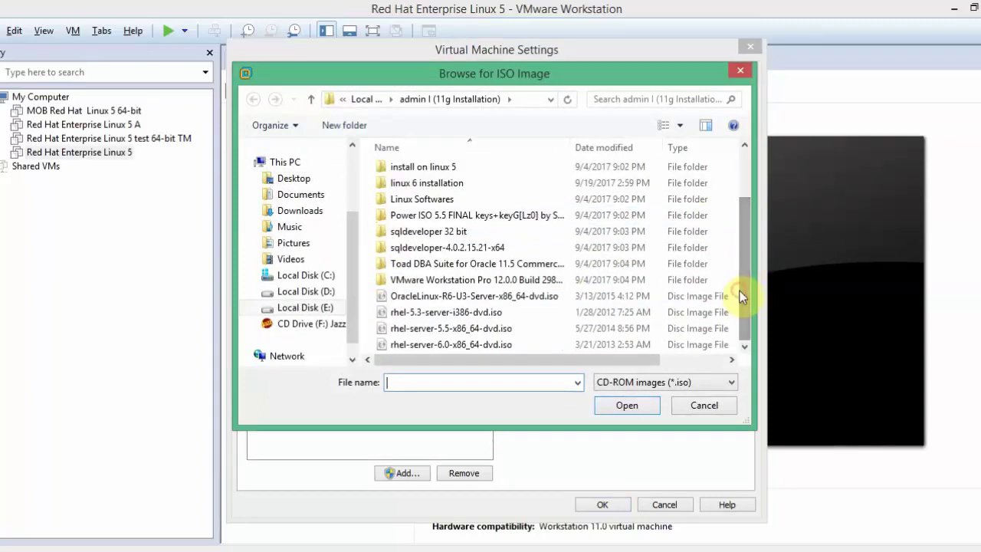
double_click(462, 328)
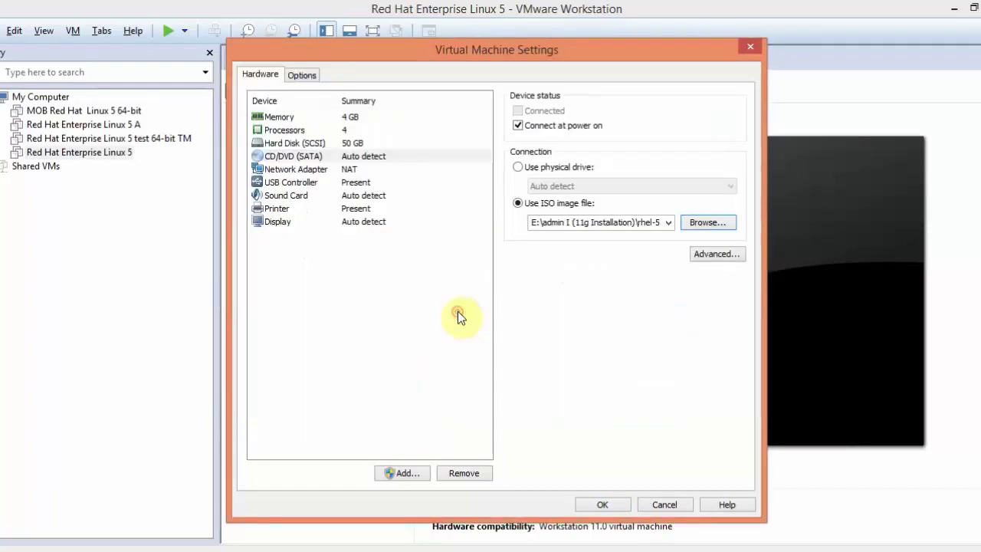
click(599, 504)
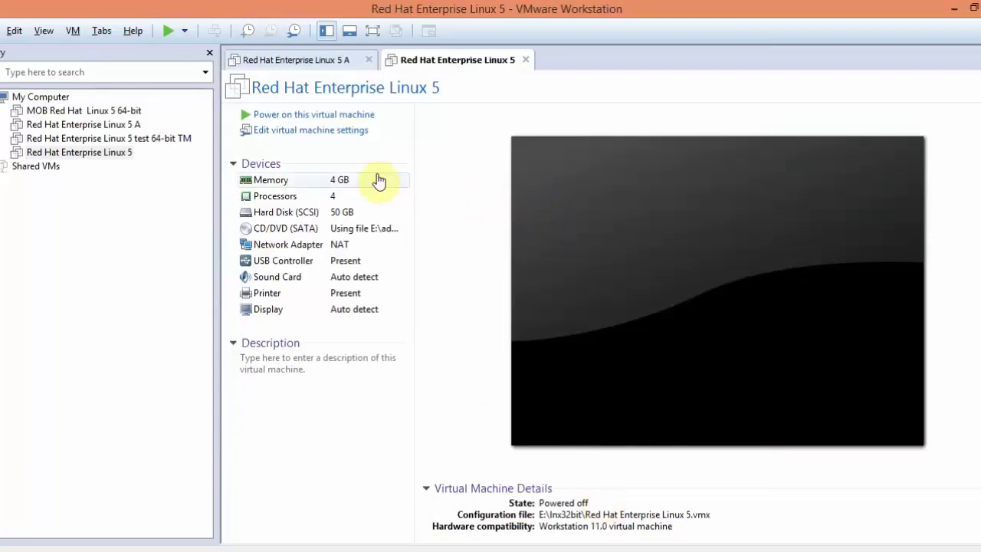
- Set VMware Tools to update manually and synchronize guest time with the host, and save the virtual machine settings
click(80, 31)
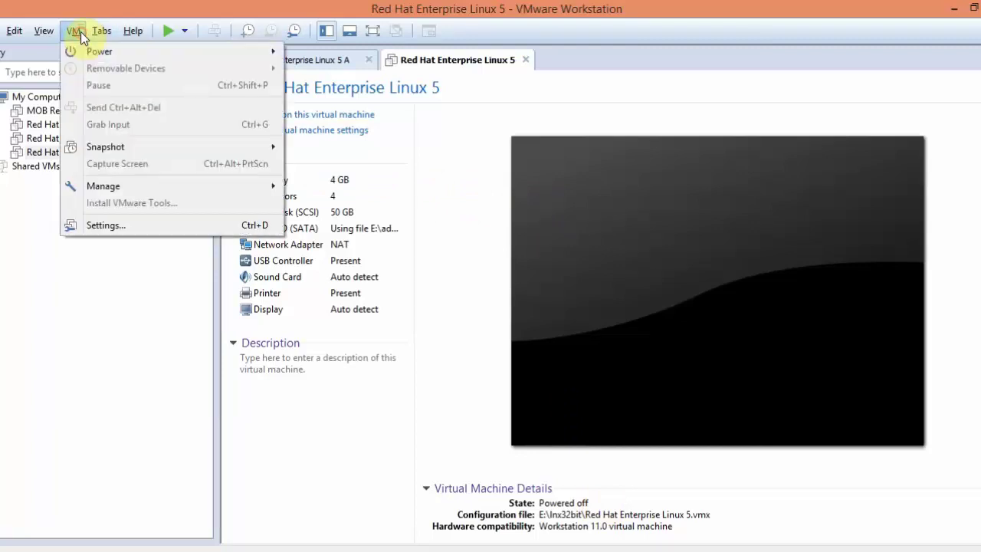
click(97, 226)
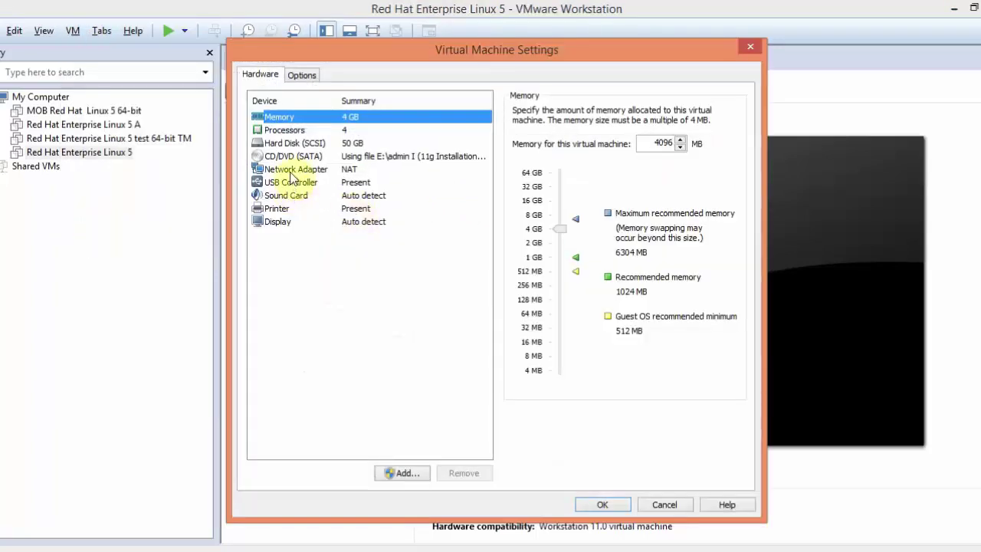
click(290, 170)
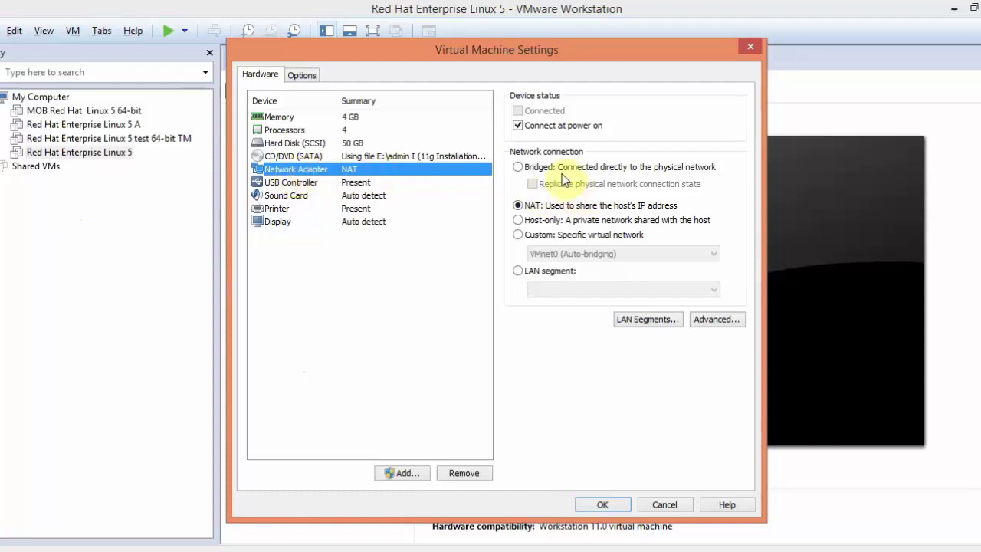
click(302, 75)
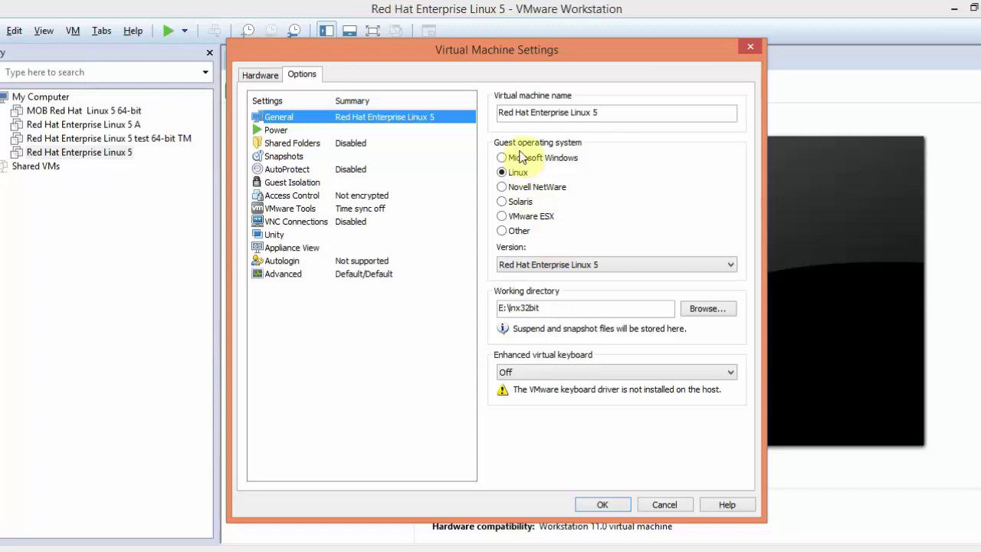
click(296, 210)
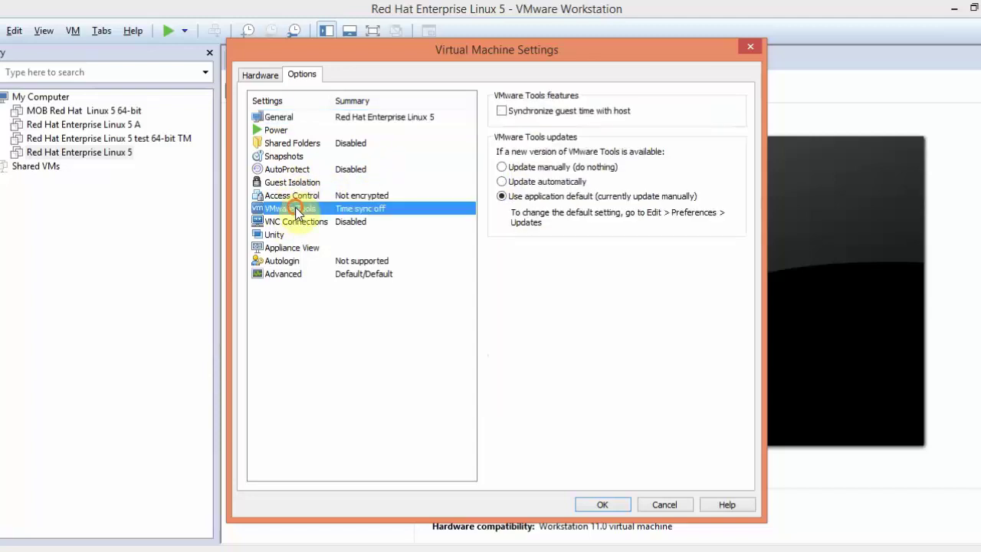
click(516, 167)
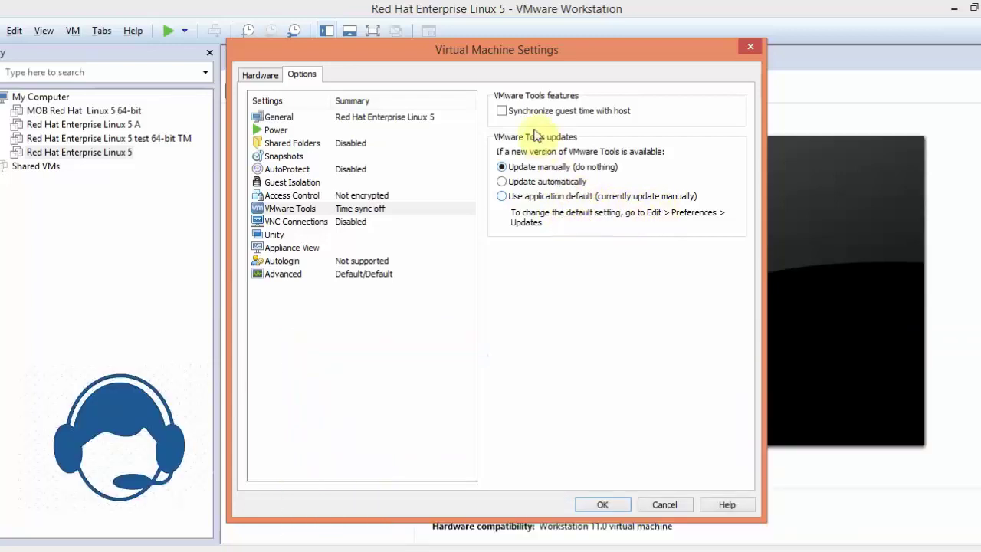
click(537, 119)
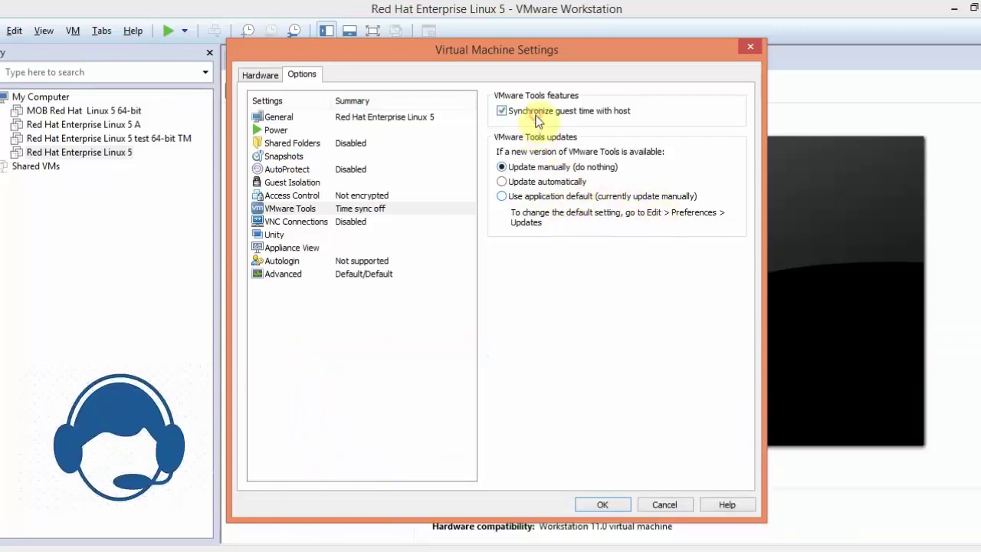
click(600, 504)
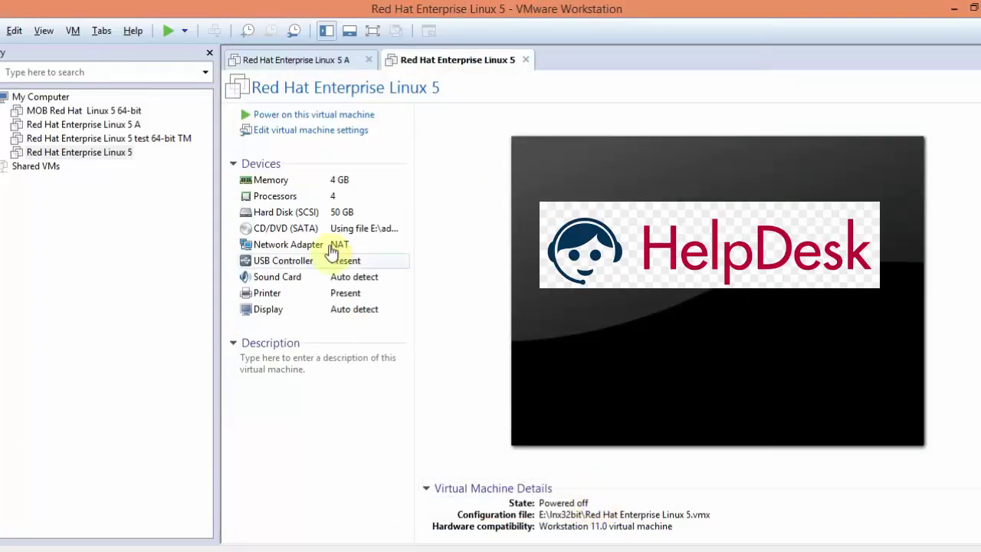
- Power on the new virtual machine and close the Red Hat Enterprise Linux 5 A machine's view
click(335, 116)
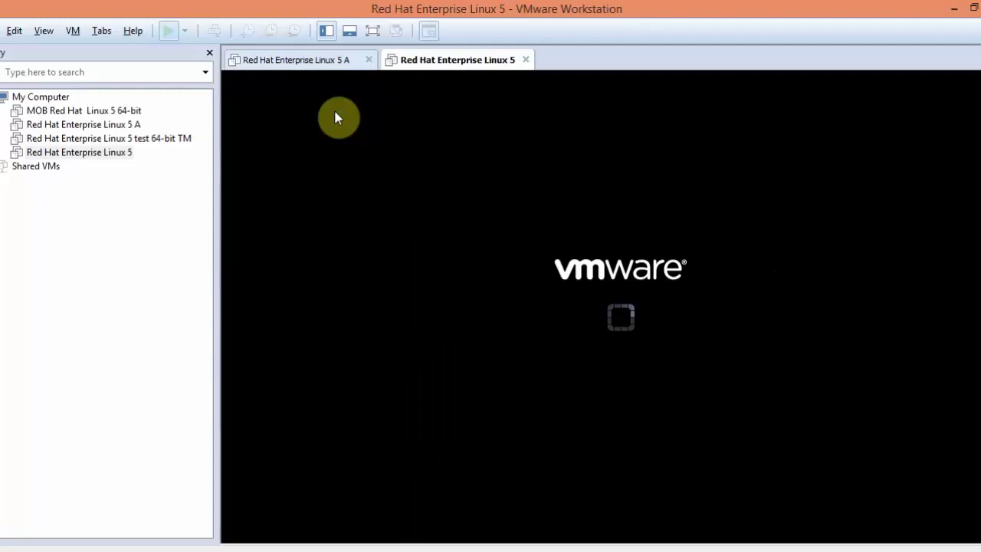
click(368, 59)
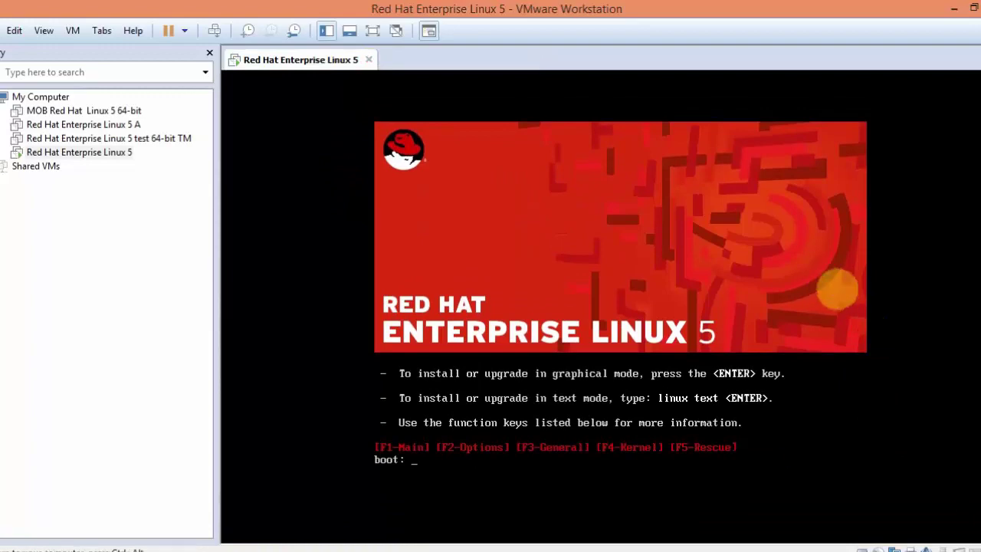
- Start the Red Hat installation in graphical mode and skip the CD media test
key(Return)
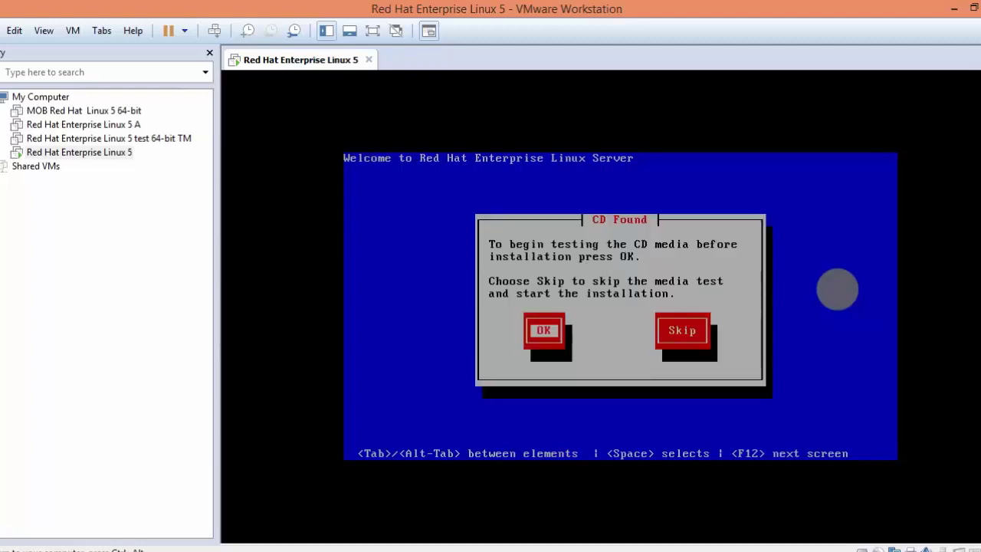
key(Tab)
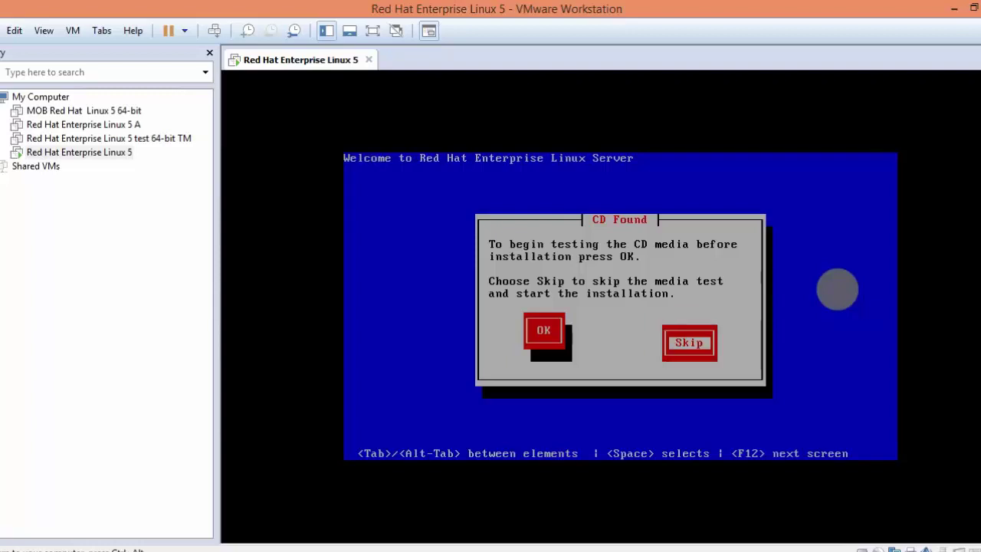
key(Return)
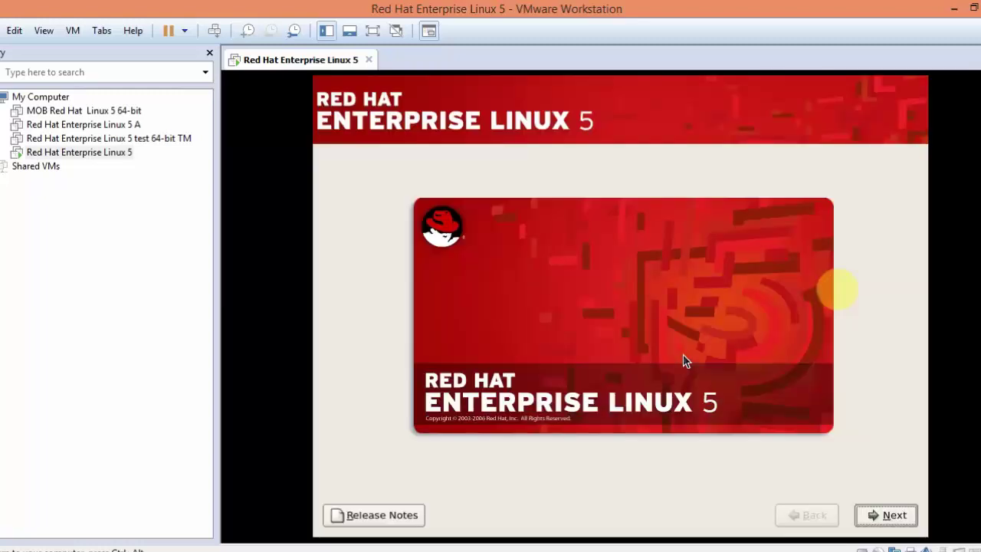
- Continue past the installer's welcome screen, keeping the default language and the U.S. English keyboard
click(906, 514)
click(905, 514)
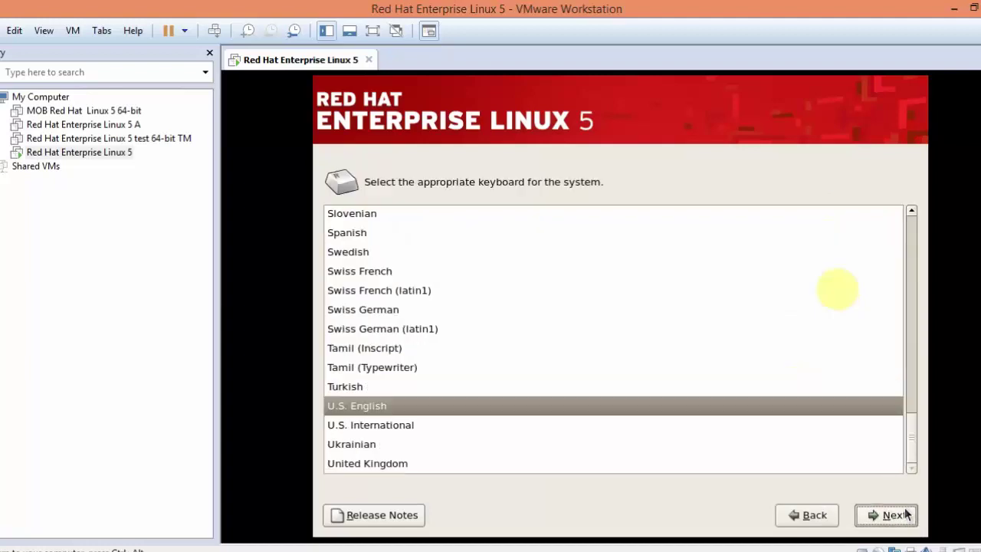
click(905, 514)
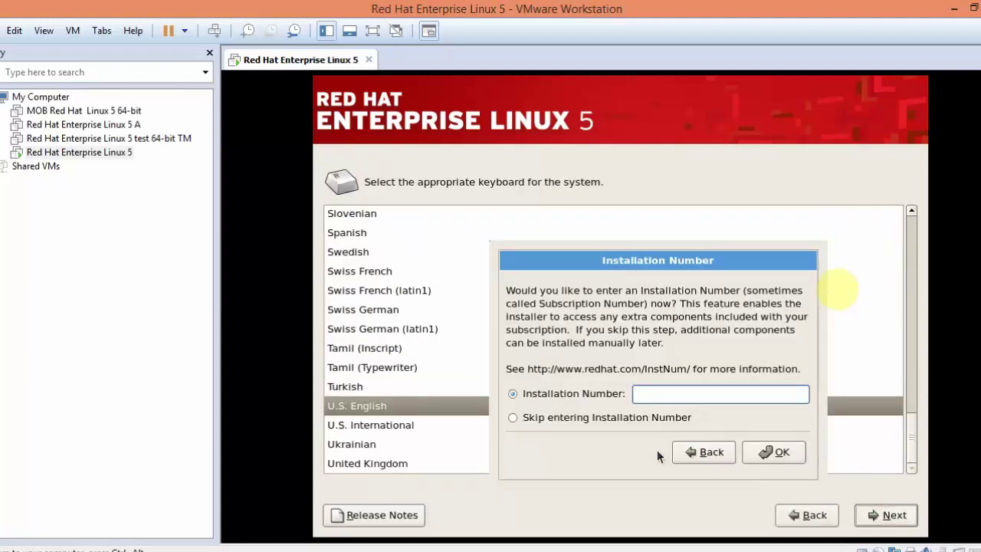
- Skip entering the installation number and agree to initialize drive sda, erasing all its data
click(637, 423)
click(783, 451)
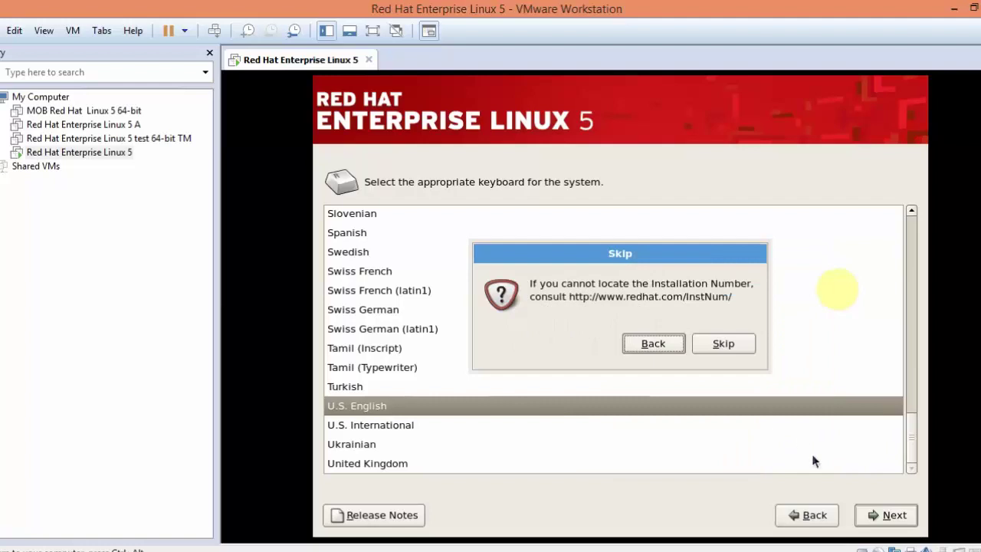
click(732, 344)
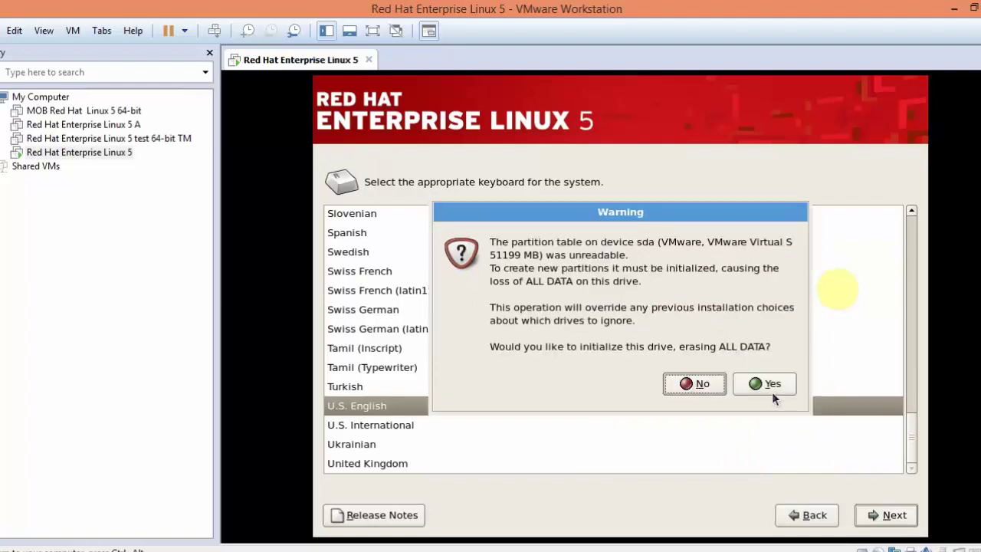
click(772, 389)
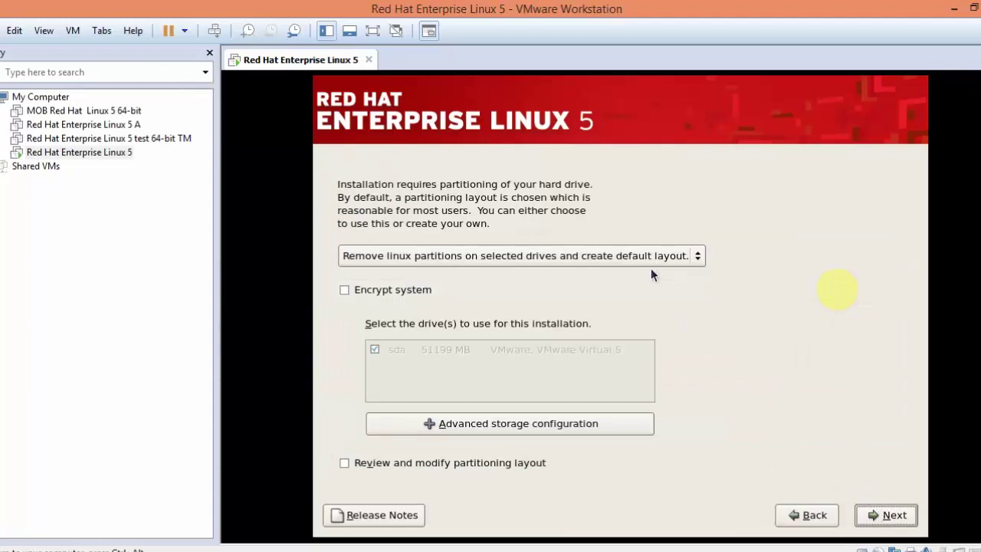
- Choose to create a custom partition layout and continue to the partition editor
click(643, 255)
click(642, 299)
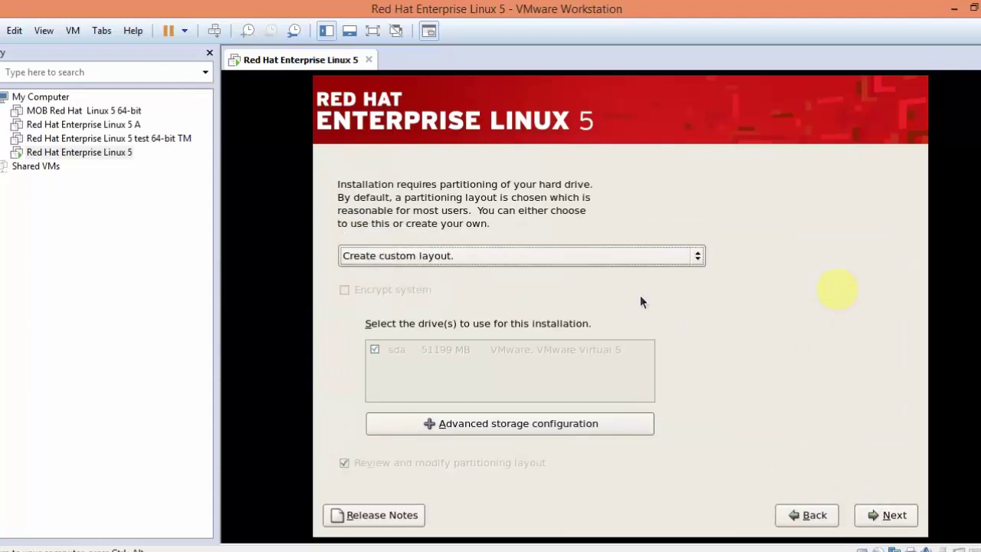
click(875, 514)
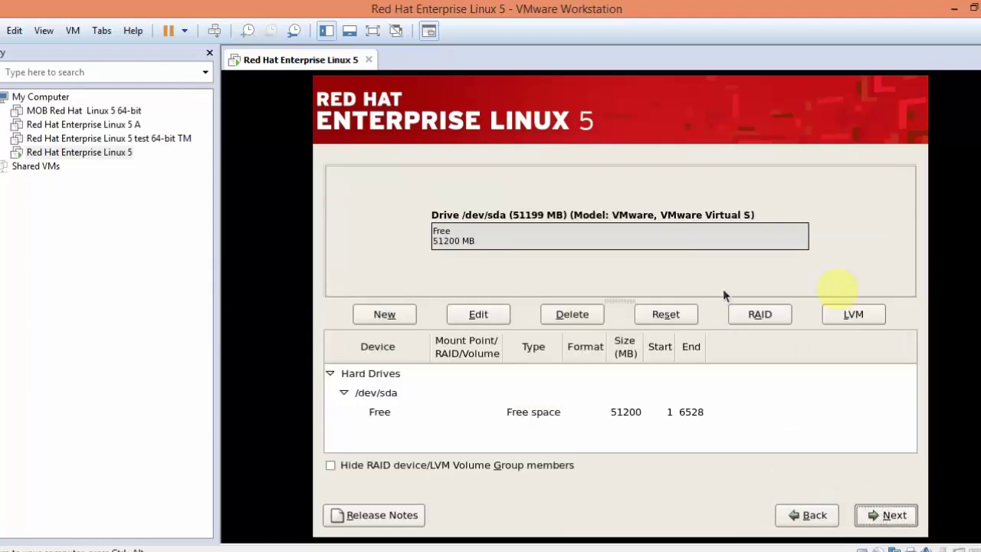
- Open the settings for adding a new partition on drive sda
click(383, 315)
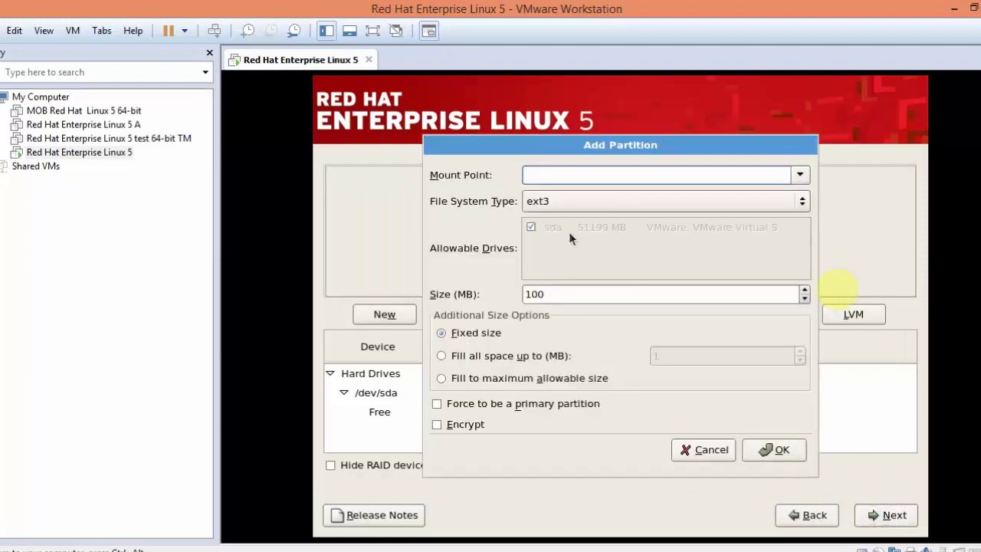